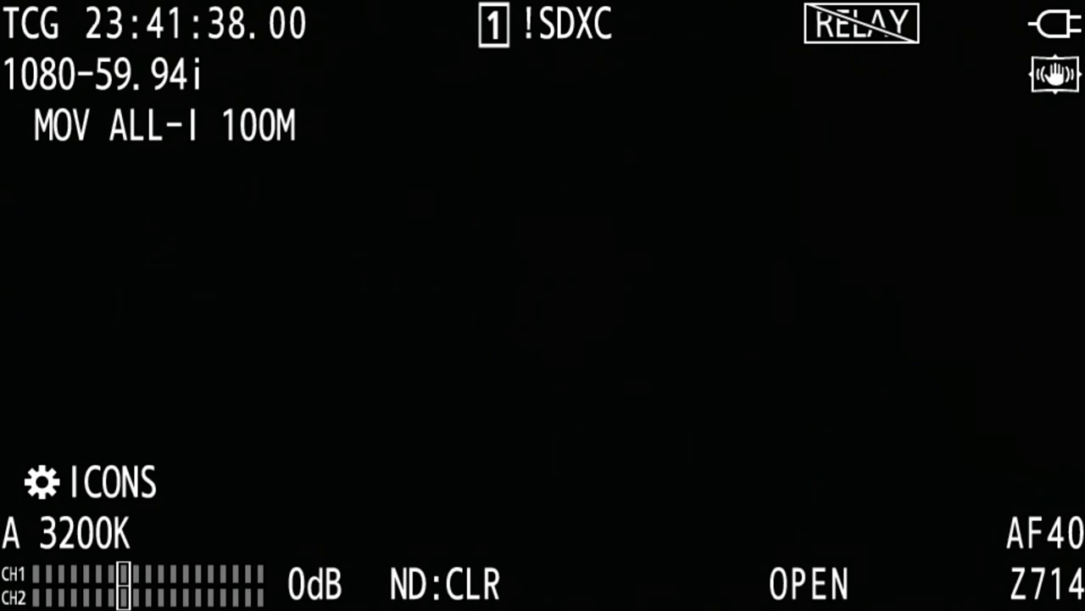
- Set the network device to LAN
{"action": "key", "text": "Menu"}
{"action": "key", "text": "Down"}
{"action": "key", "text": "Down"}
{"action": "key", "text": "Down"}
{"action": "key", "text": "Down"}
{"action": "key", "text": "Down"}
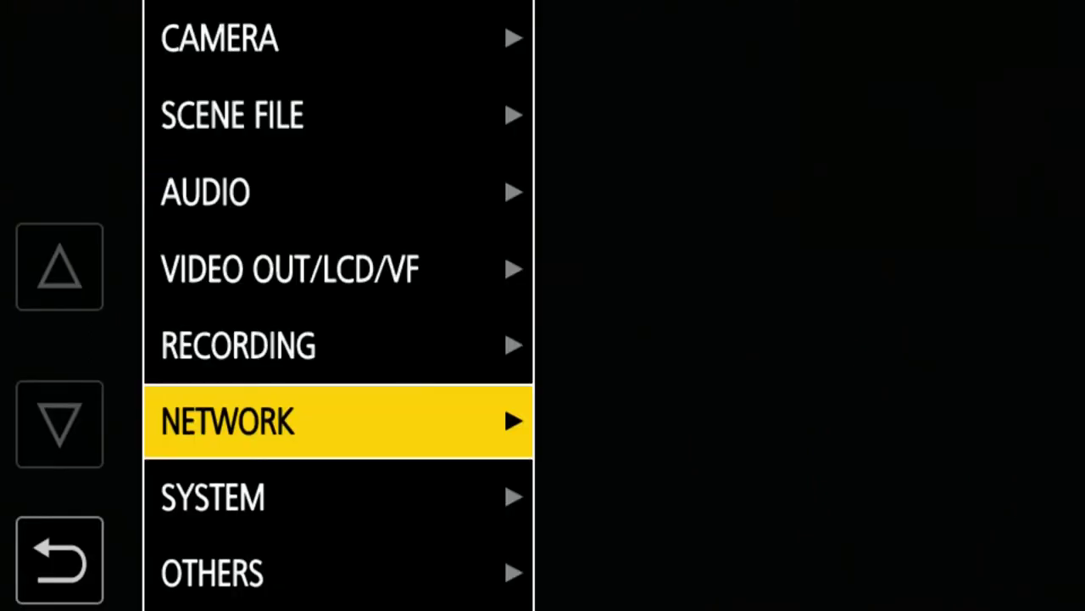
{"action": "key", "text": "Right"}
{"action": "key", "text": "Right"}
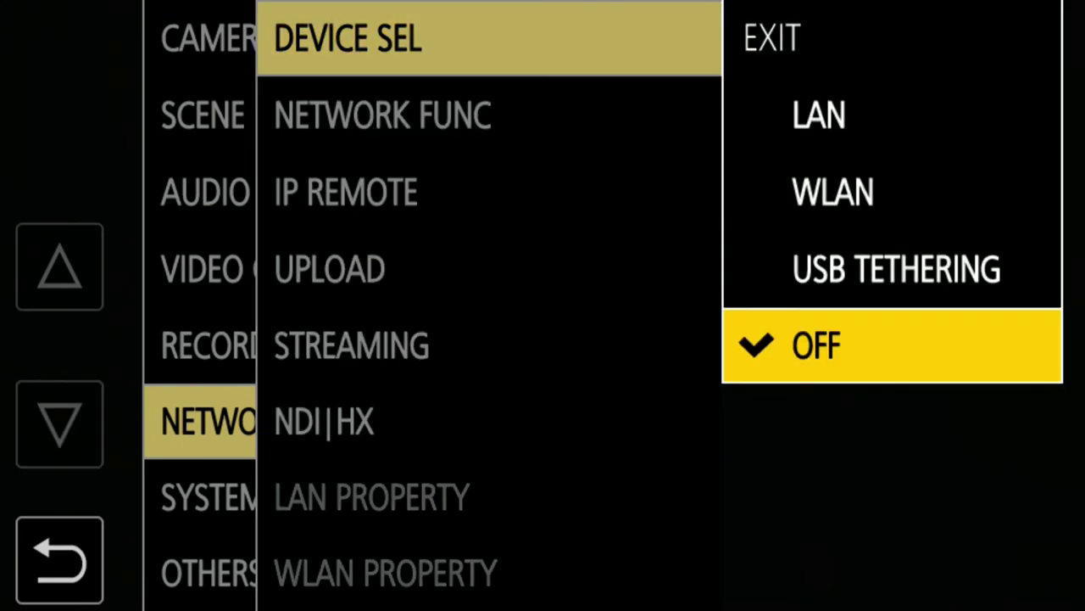
{"action": "key", "text": "Up"}
{"action": "key", "text": "Up"}
{"action": "key", "text": "Up"}
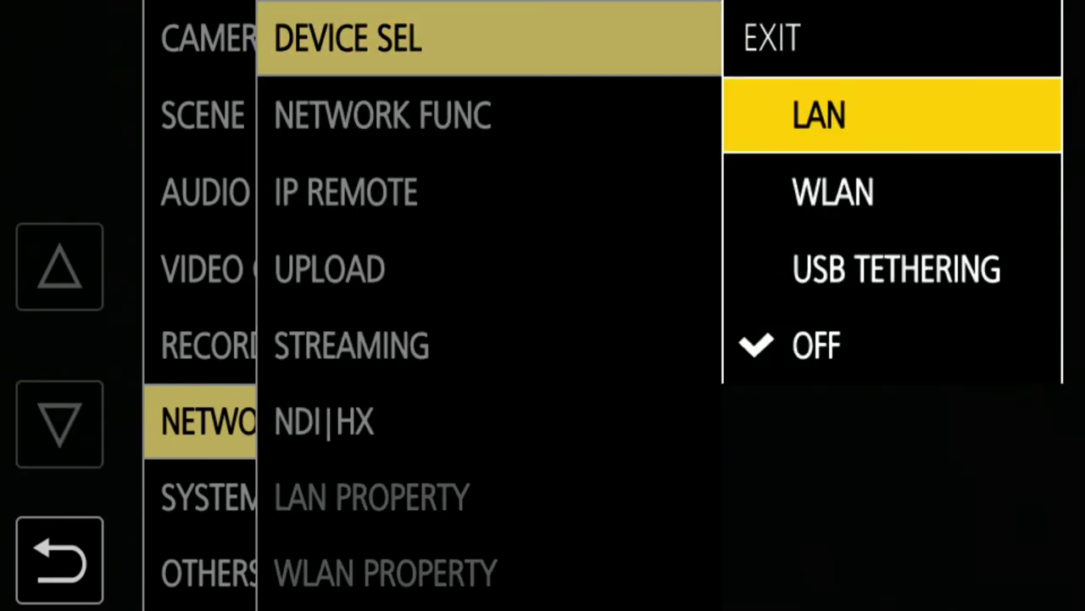
{"action": "key", "text": "Return"}
- Set the LAN IPv4 DHCP mode to CLIENT and return to the status display
{"action": "key", "text": "Down"}
{"action": "key", "text": "Down"}
{"action": "key", "text": "Down"}
{"action": "key", "text": "Down"}
{"action": "key", "text": "Down"}
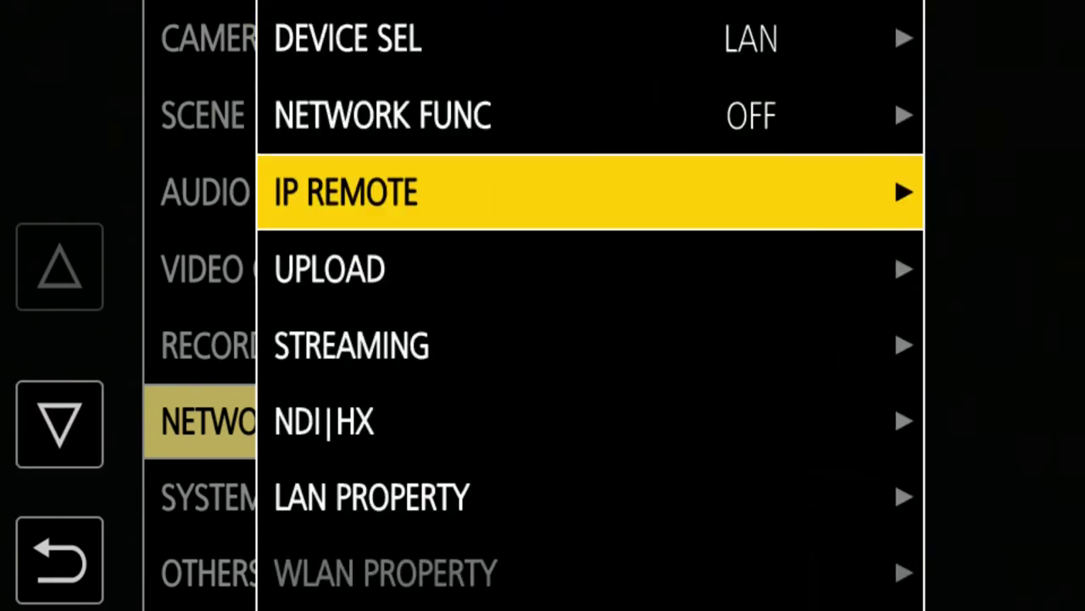
{"action": "key", "text": "Down"}
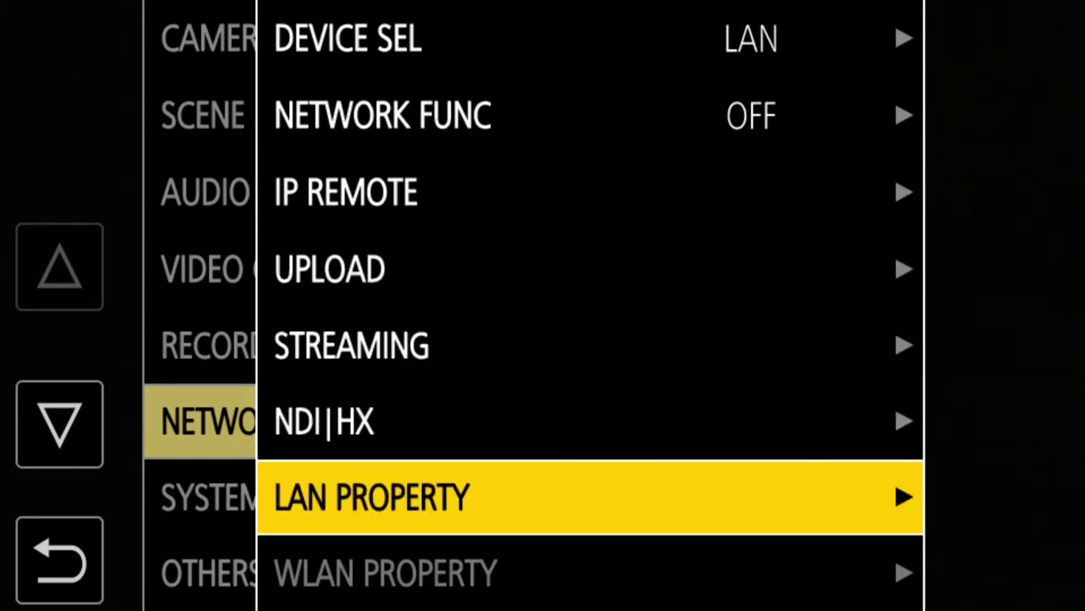
{"action": "key", "text": "Right"}
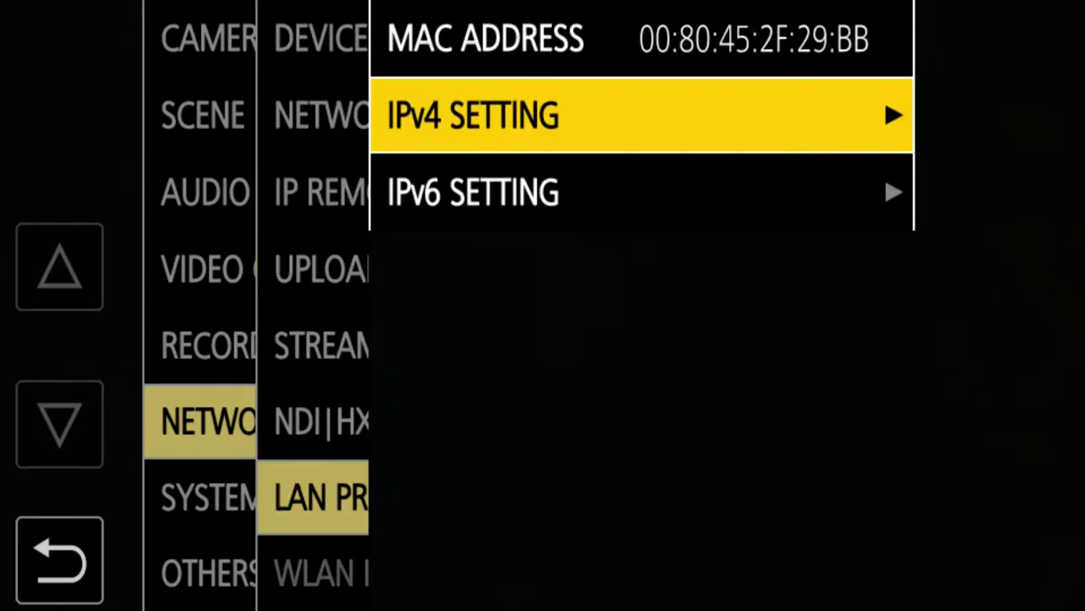
{"action": "key", "text": "Right"}
{"action": "key", "text": "Right"}
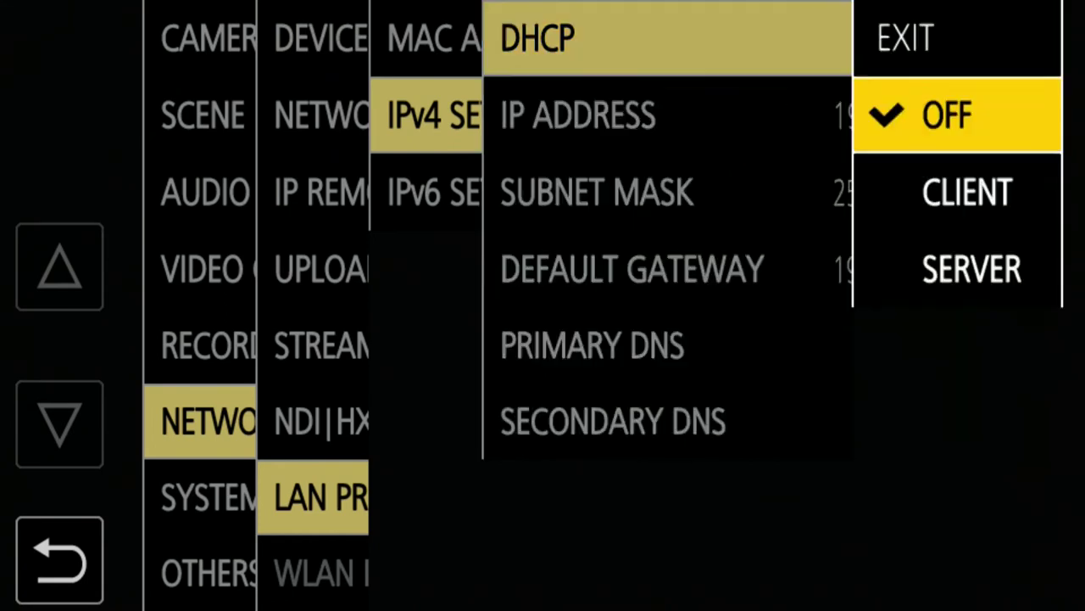
{"action": "key", "text": "Down"}
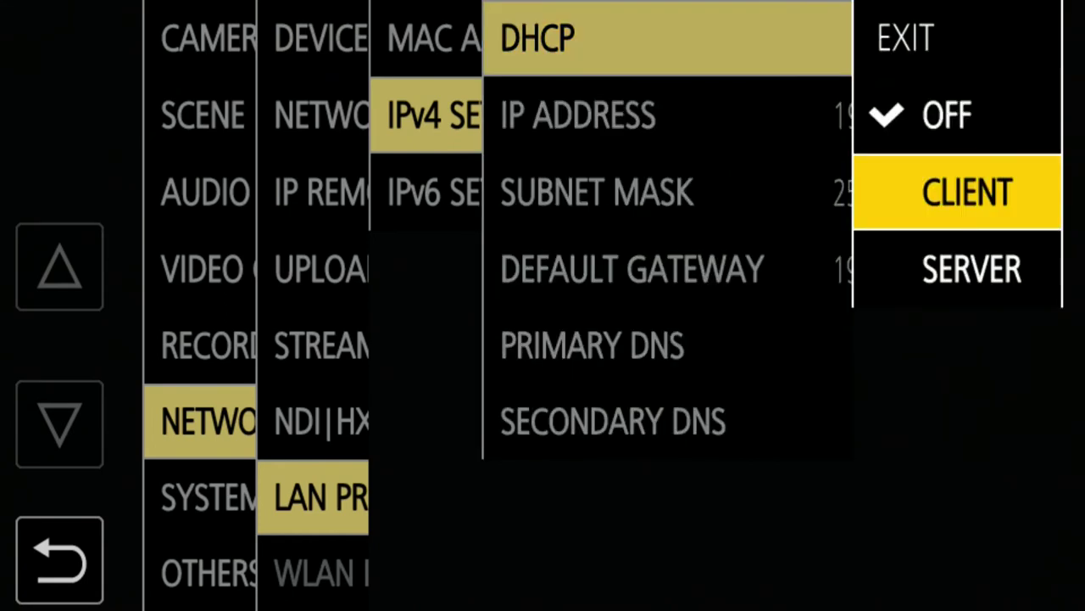
{"action": "key", "text": "Return"}
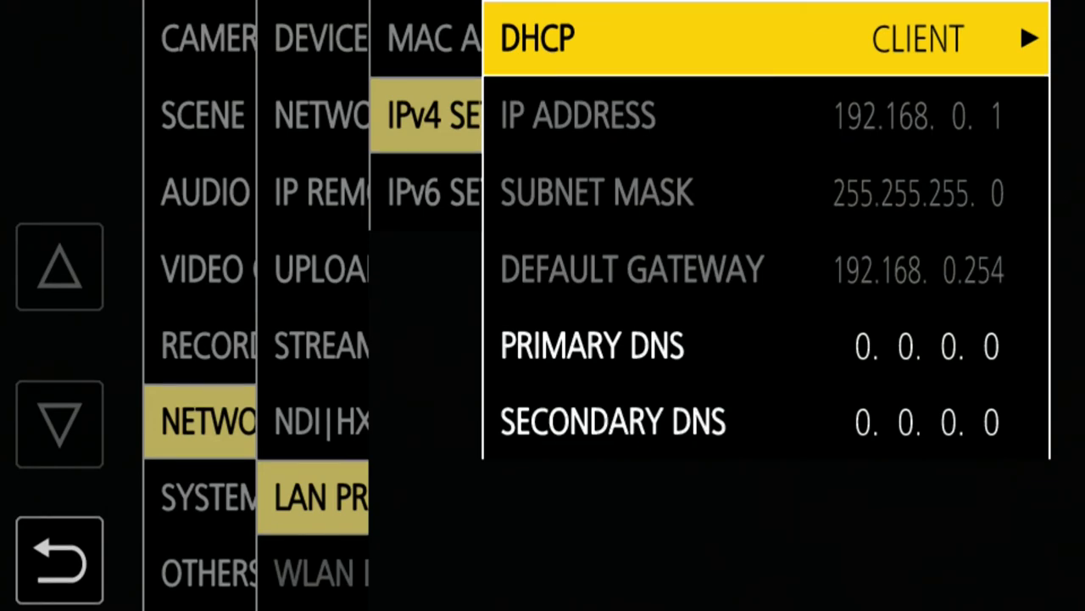
{"action": "key", "text": "Escape"}
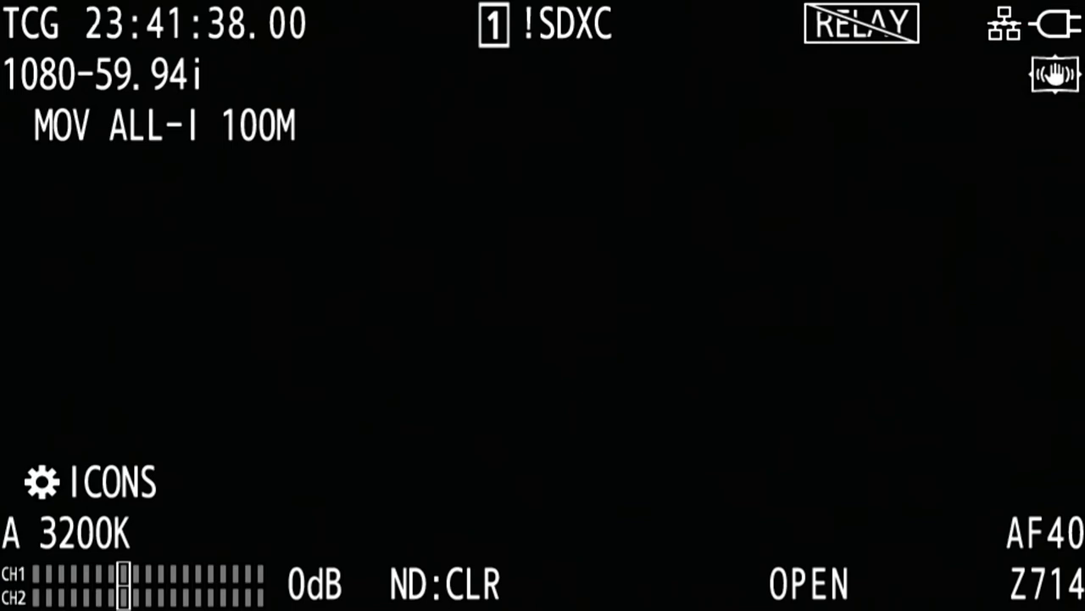
{"action": "key", "text": "Menu"}
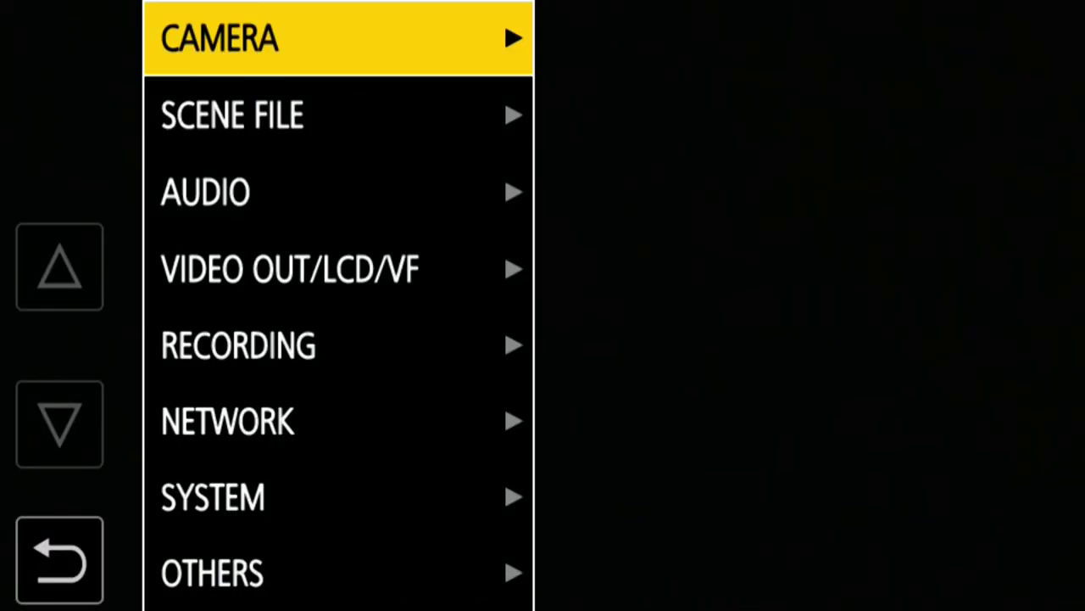
{"action": "key", "text": "Down"}
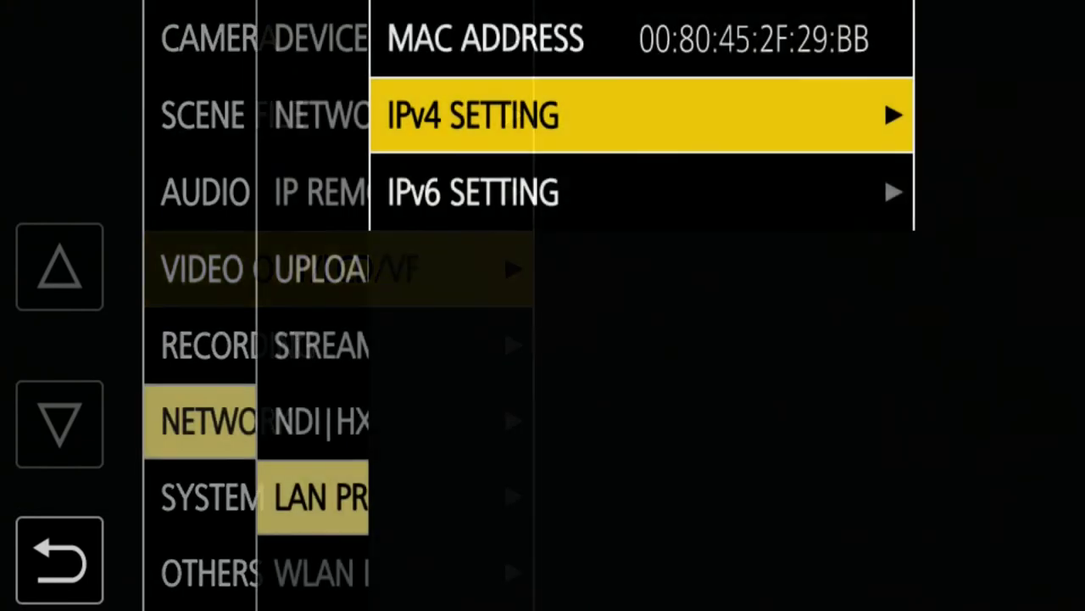
{"action": "key", "text": "Right"}
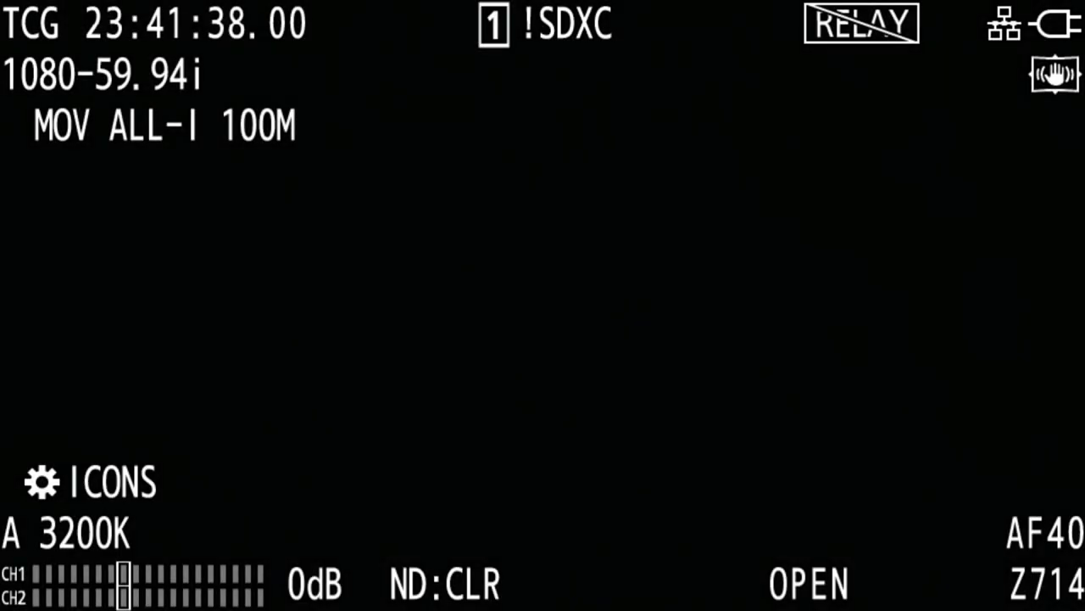
{"action": "key", "text": "Menu"}
- Set the network function to STREAMING
{"action": "key", "text": "Down"}
{"action": "key", "text": "Down"}
{"action": "key", "text": "Down"}
{"action": "key", "text": "Down"}
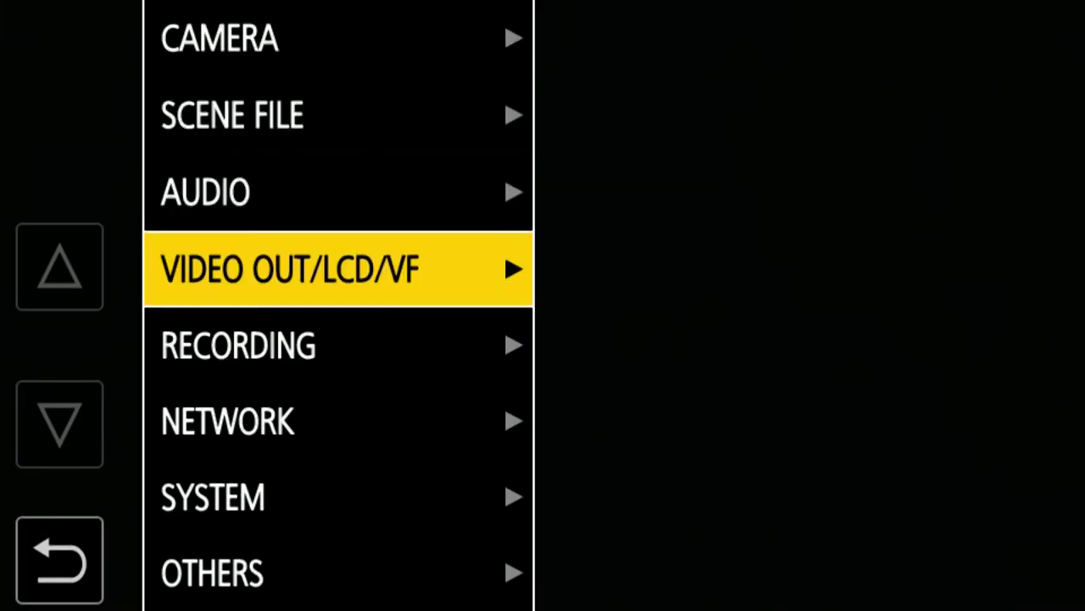
{"action": "key", "text": "Down"}
{"action": "key", "text": "Right"}
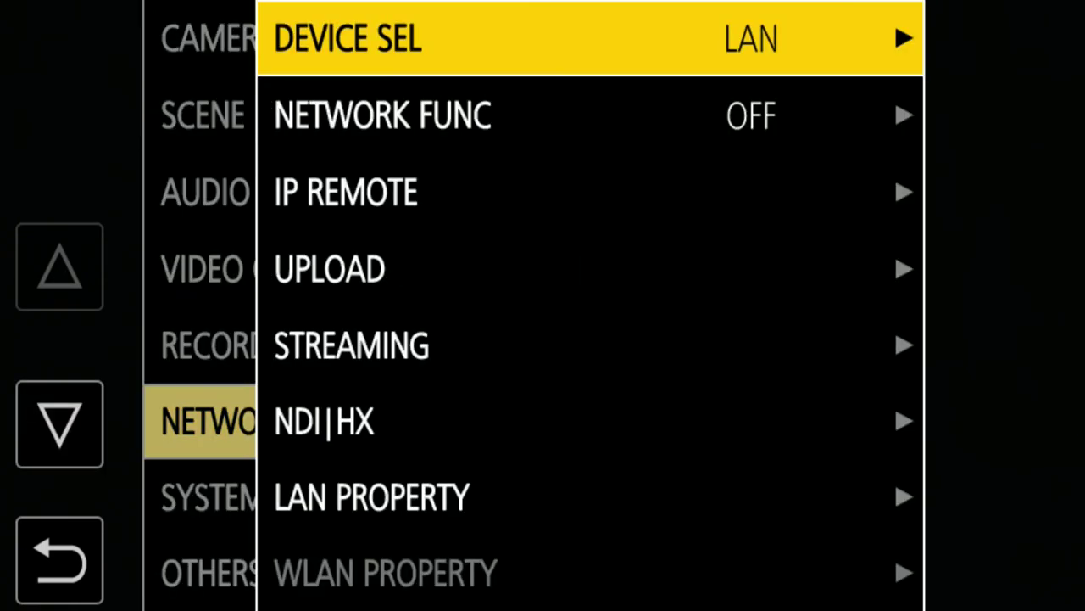
{"action": "key", "text": "Down"}
{"action": "key", "text": "Right"}
{"action": "key", "text": "Up"}
{"action": "key", "text": "Up"}
{"action": "key", "text": "Return"}
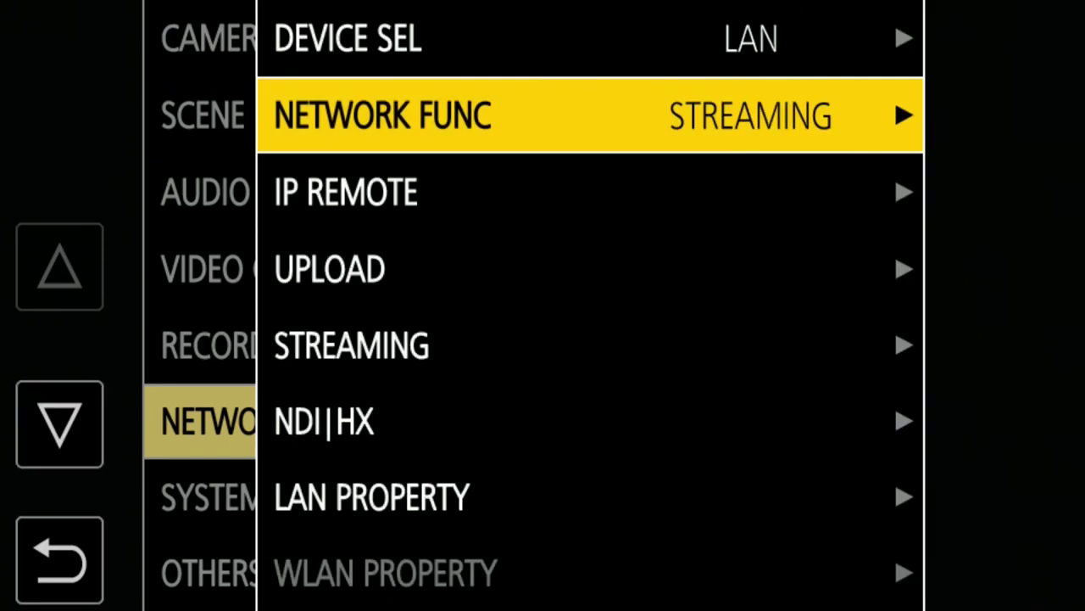
- Set the streaming protocol to SRT LISTENER
{"action": "key", "text": "Down"}
{"action": "key", "text": "Down"}
{"action": "key", "text": "Down"}
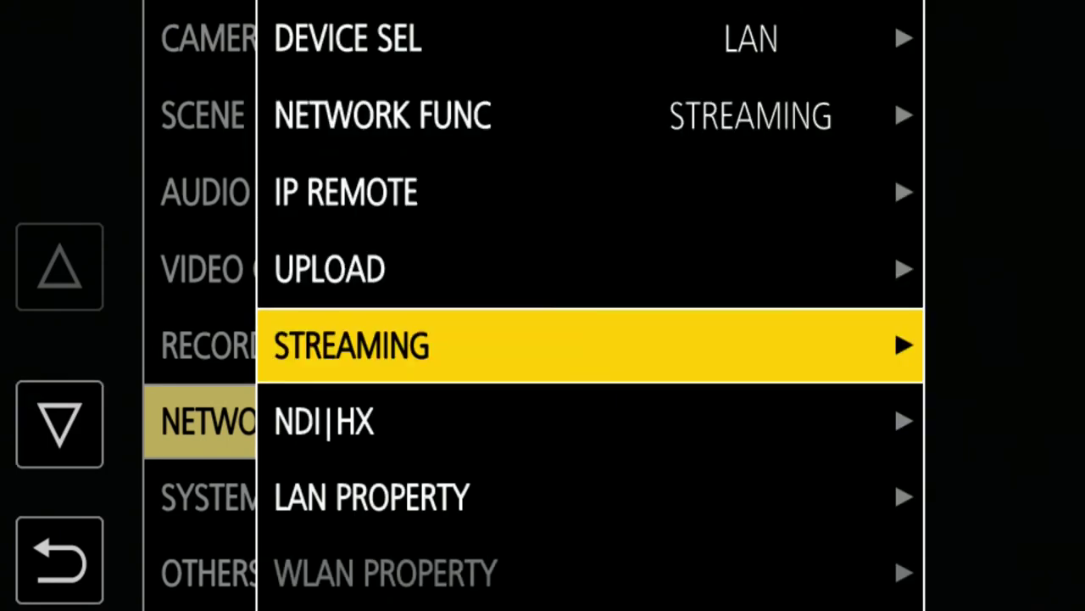
{"action": "key", "text": "Right"}
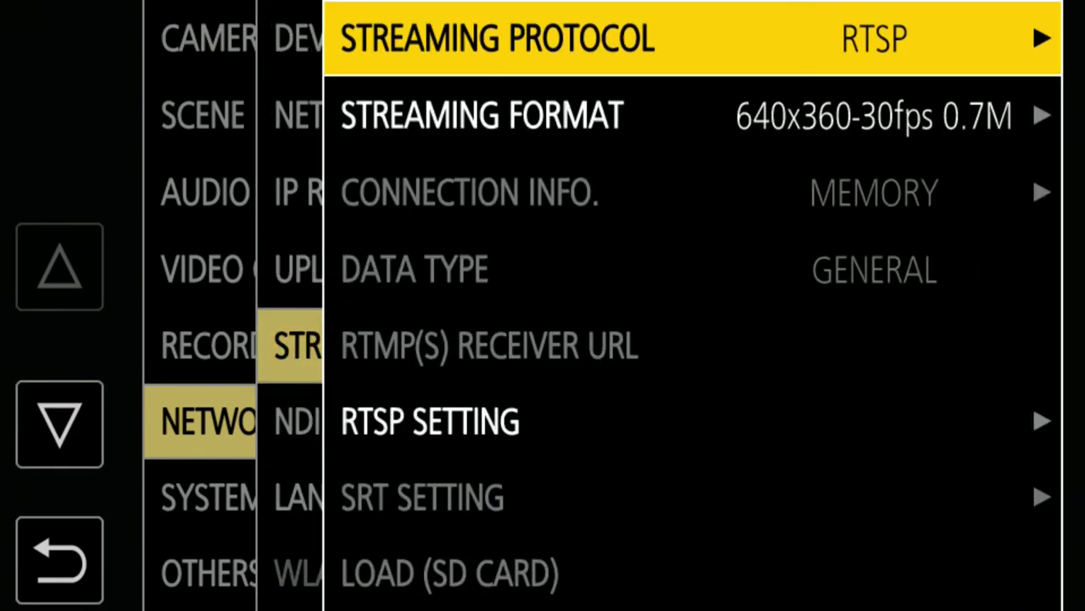
{"action": "key", "text": "Right"}
{"action": "key", "text": "Down"}
{"action": "key", "text": "Down"}
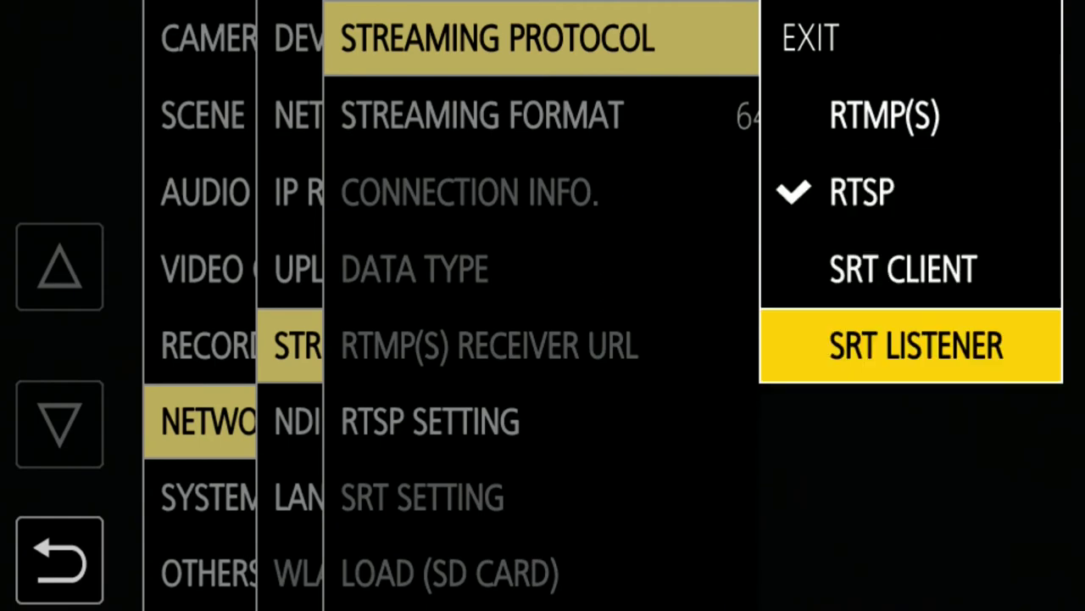
{"action": "key", "text": "Return"}
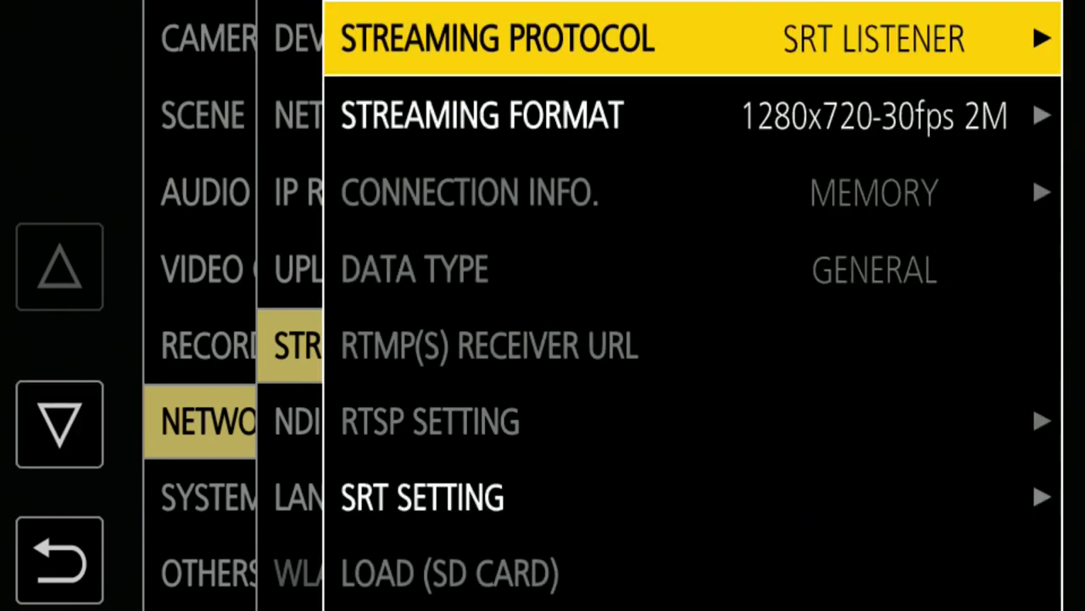
- Set the streaming format to 1920x1080-30fps 14M
{"action": "key", "text": "Down"}
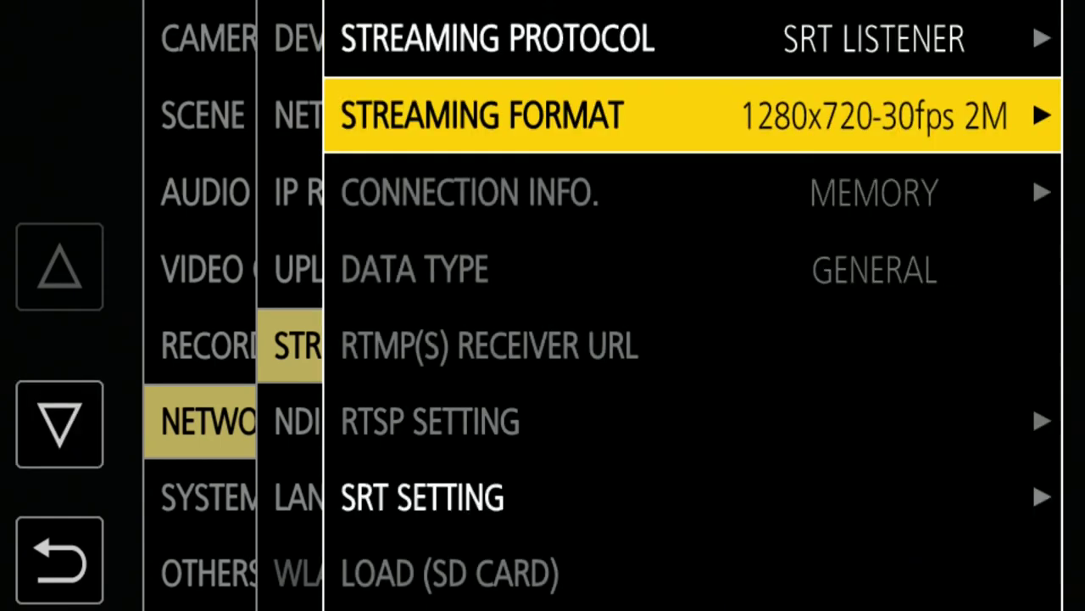
{"action": "key", "text": "Right"}
{"action": "key", "text": "Up"}
{"action": "key", "text": "Up"}
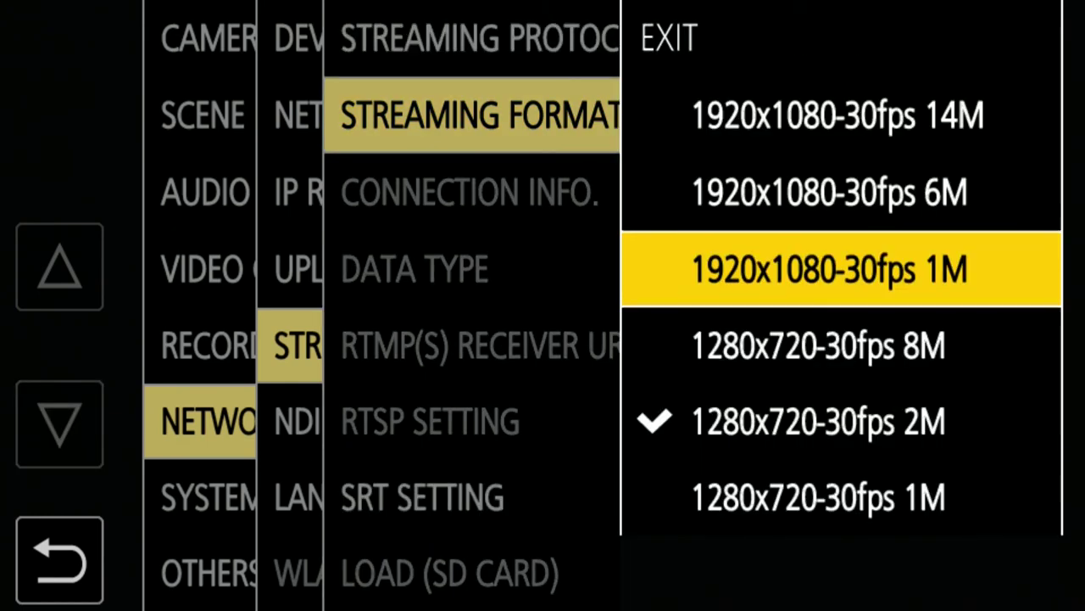
{"action": "key", "text": "Up"}
{"action": "key", "text": "Return"}
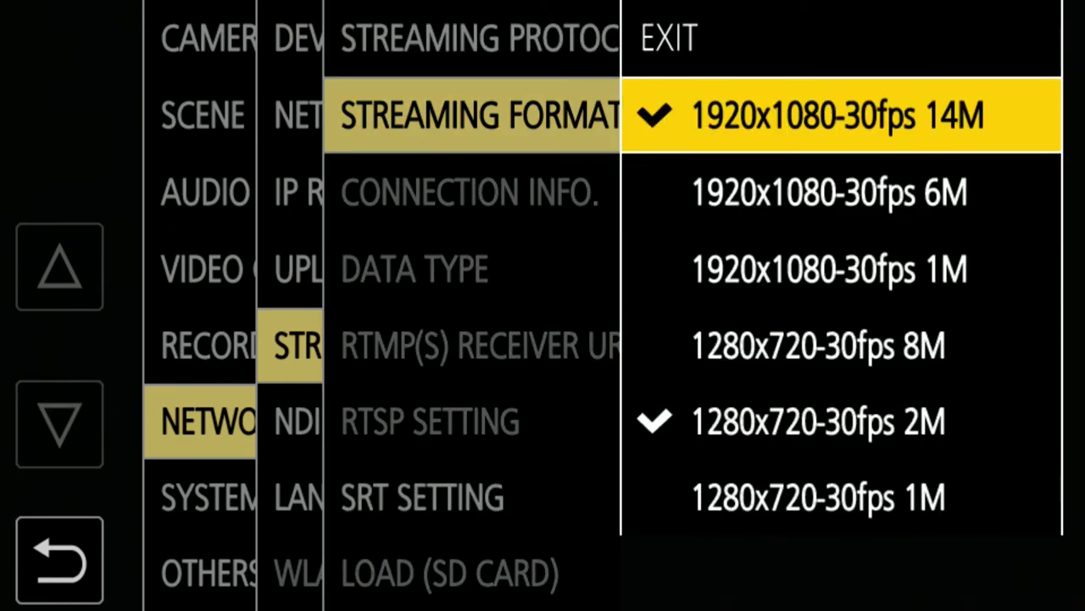
{"action": "key", "text": "Down"}
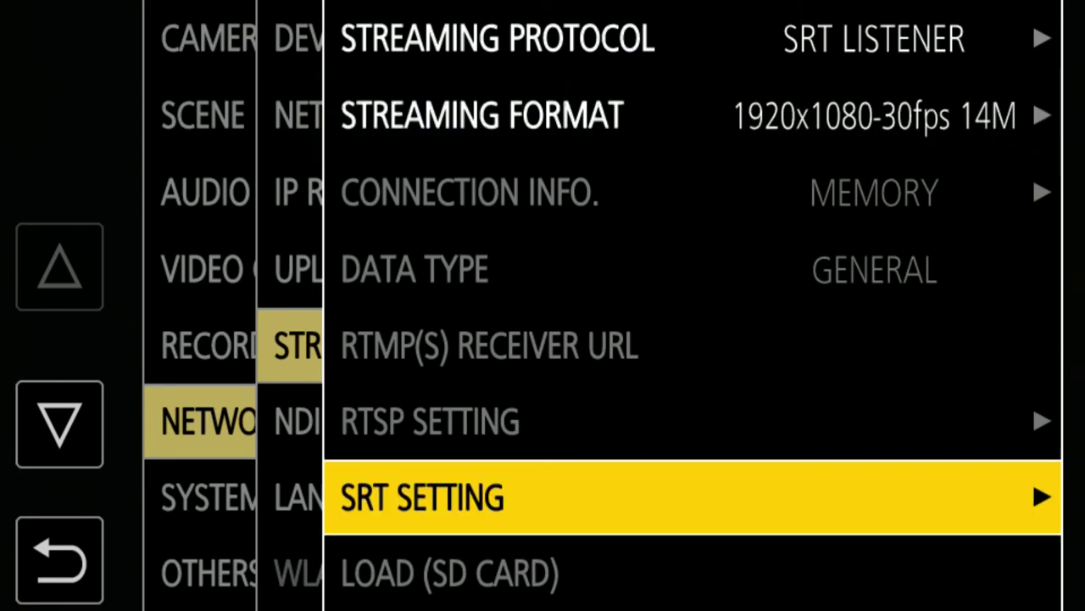
- Set the SRT encryption to AES256
{"action": "key", "text": "Return"}
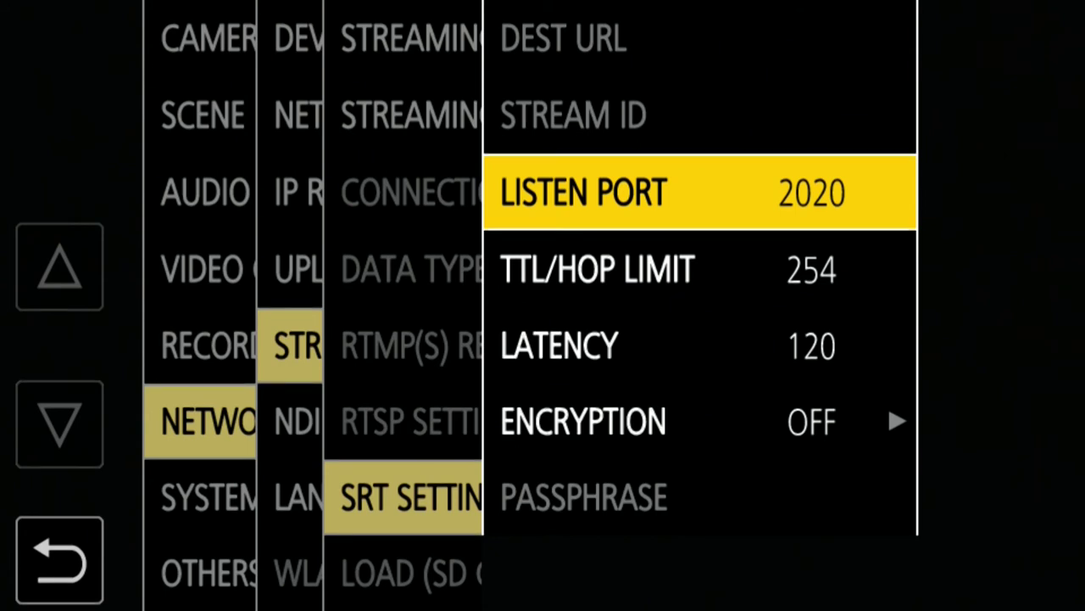
{"action": "key", "text": "Down"}
{"action": "key", "text": "Down"}
{"action": "key", "text": "Down"}
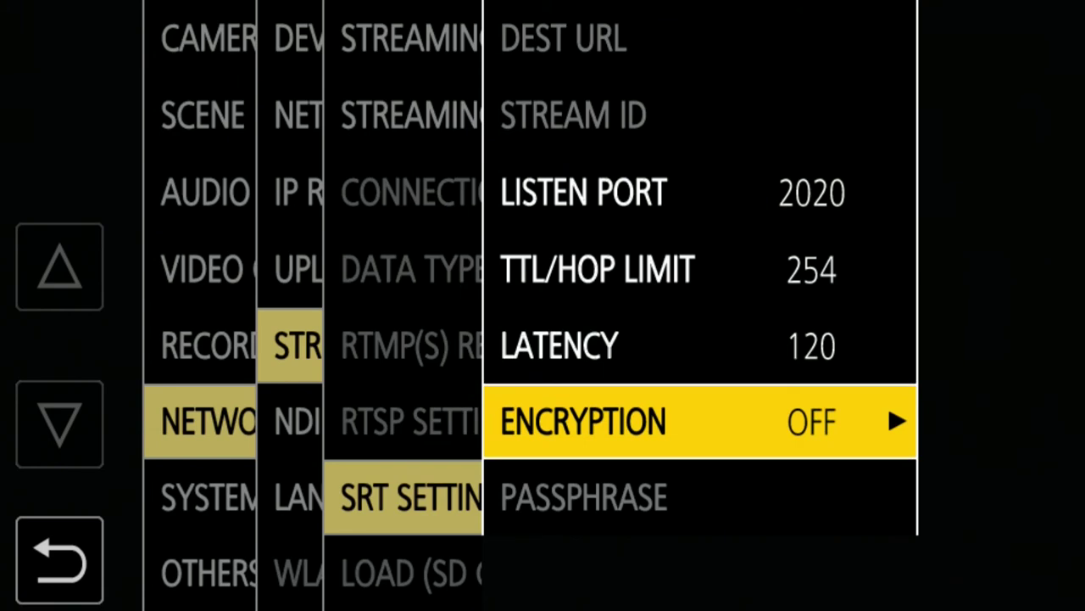
{"action": "key", "text": "Right"}
{"action": "key", "text": "Down"}
{"action": "key", "text": "Down"}
{"action": "key", "text": "Down"}
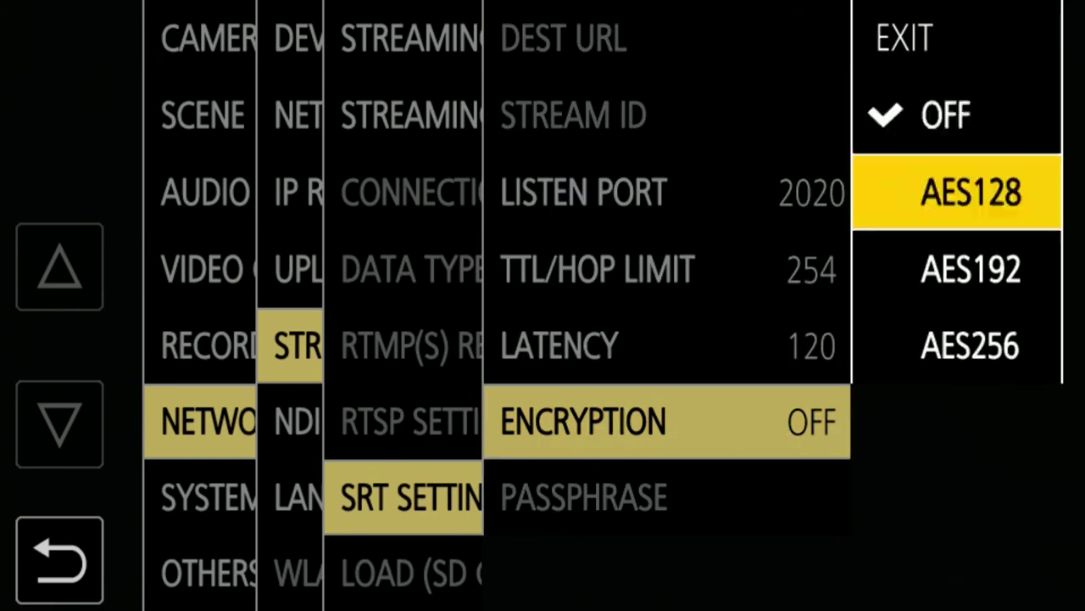
{"action": "key", "text": "Return"}
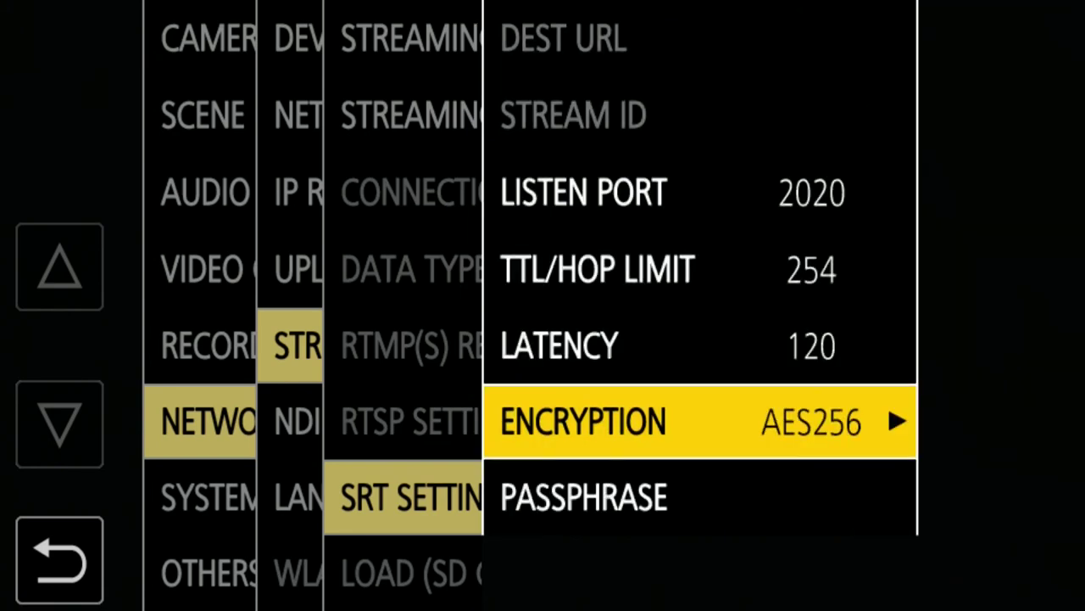
- Enter and confirm the SRT encryption passphrase
{"action": "key", "text": "Down"}
{"action": "key", "text": "Return"}
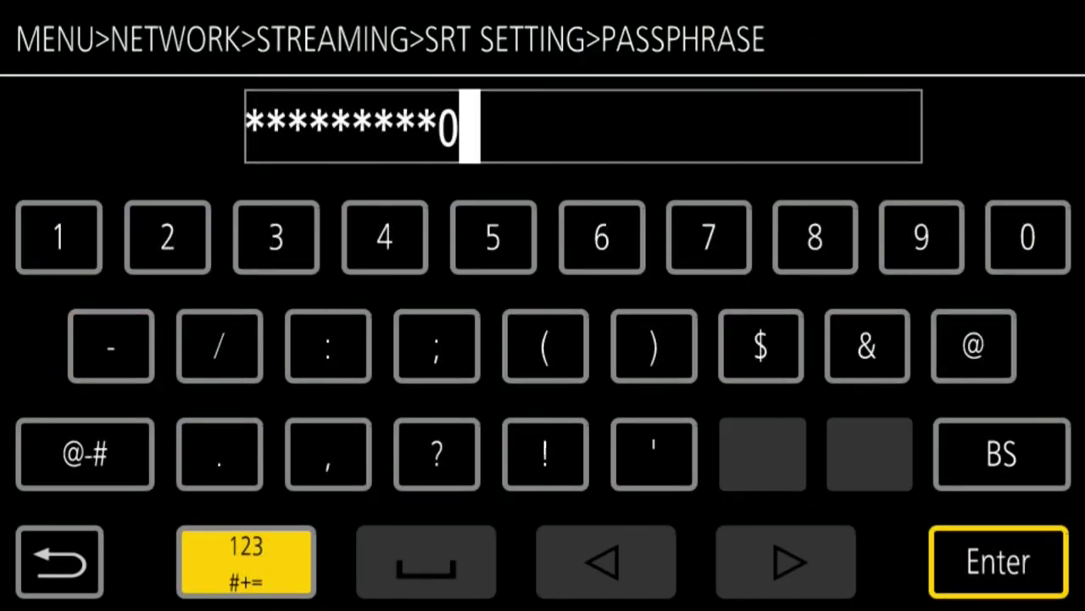
{"action": "key", "text": "Return"}
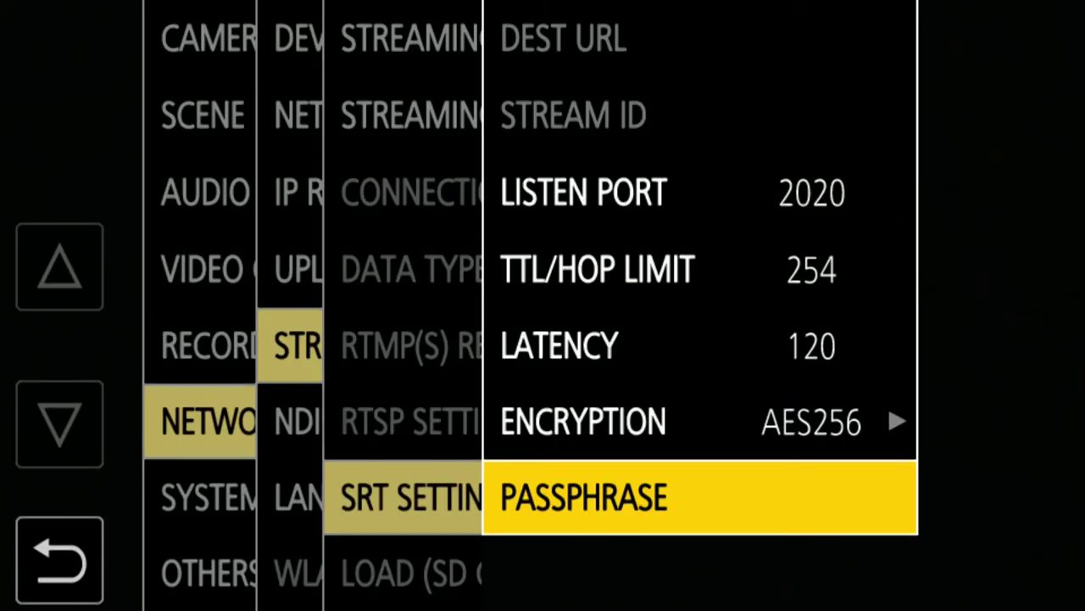